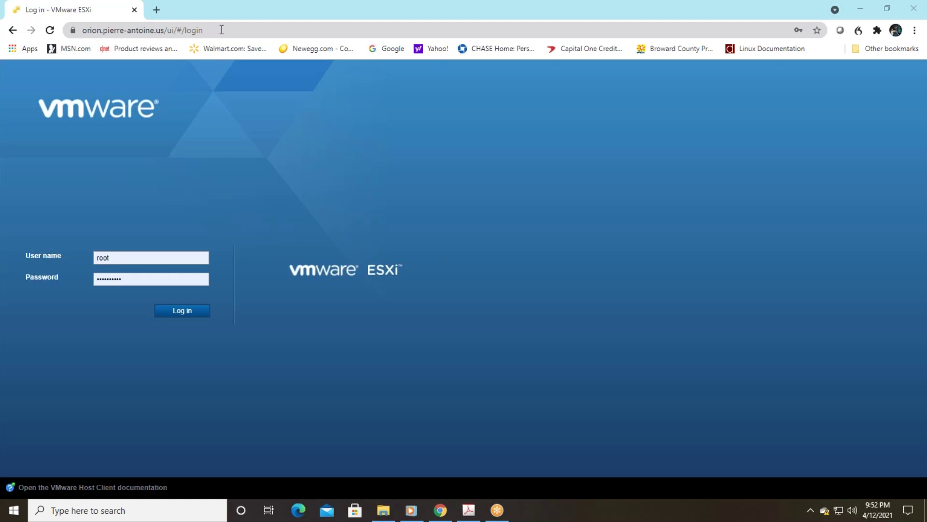
Step: Load the sun NAS's /admin/ page in a new tab and sign in to the ReadyNAS overview
click(158, 13)
click(176, 34)
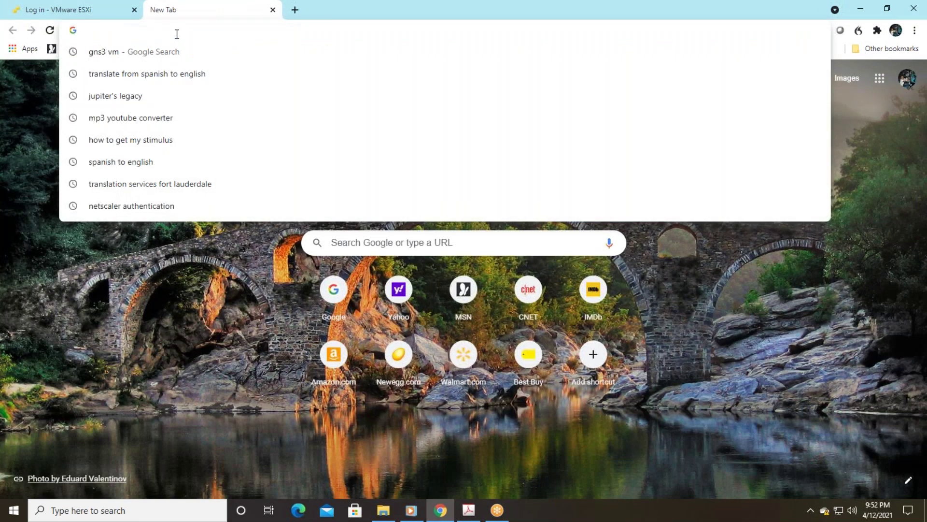
text(sun)
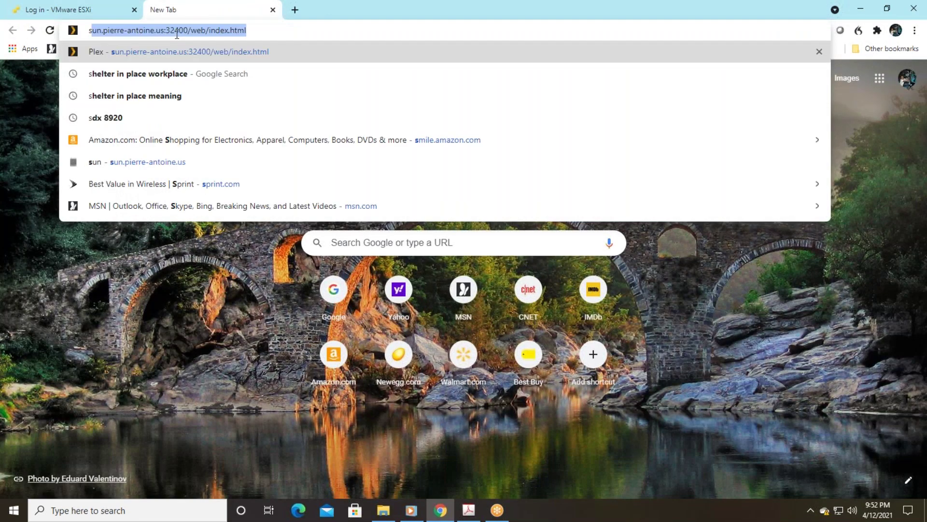
key(End)
key(BackSpace)
key(BackSpace)
key(BackSpace)
key(BackSpace)
key(BackSpace)
key(BackSpace)
key(BackSpace)
key(BackSpace)
key(BackSpace)
key(BackSpace)
key(BackSpace)
key(BackSpace)
key(BackSpace)
key(BackSpace)
key(BackSpace)
key(BackSpace)
key(BackSpace)
key(BackSpace)
key(BackSpace)
key(BackSpace)
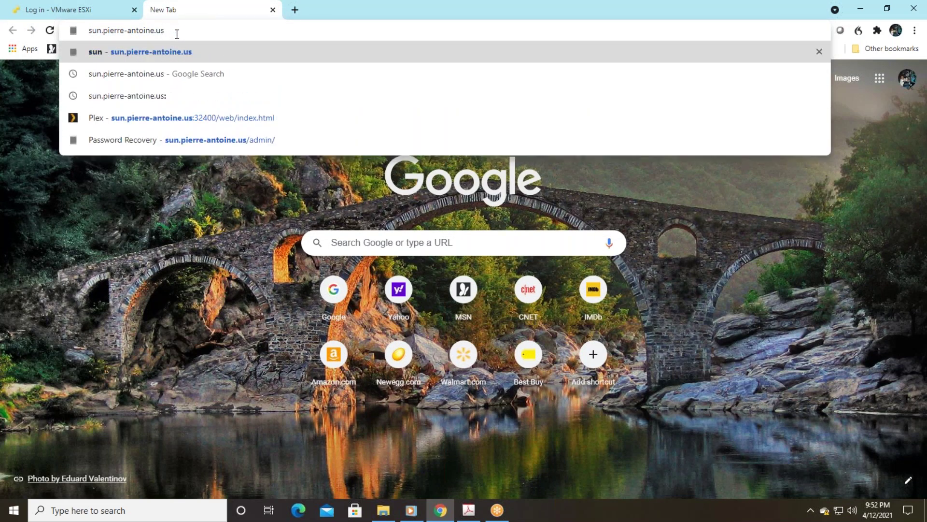
key(Return)
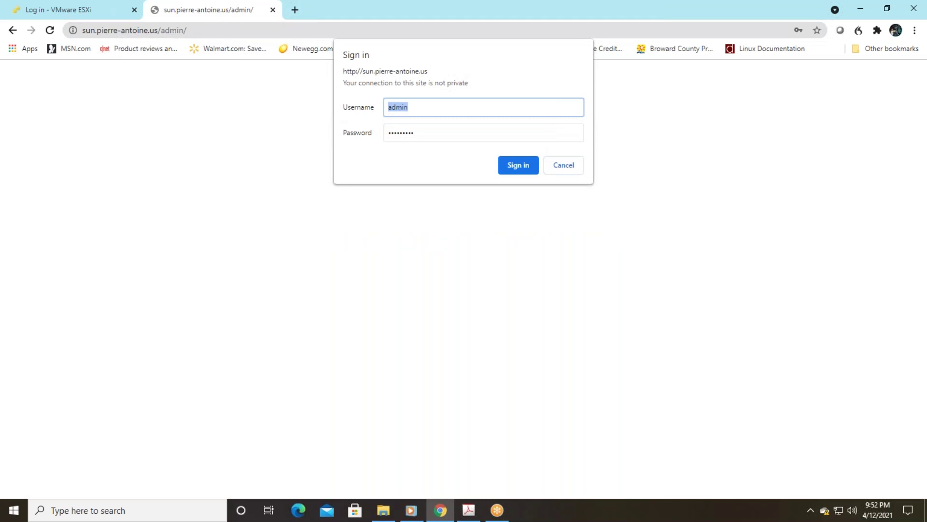
click(518, 164)
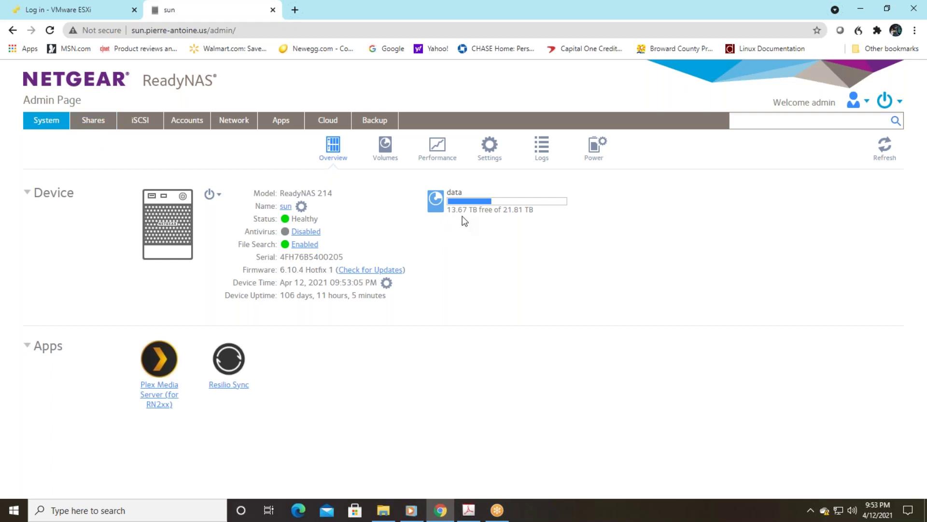
Step: Check the eight existing shares on the NAS, then return to the ESXi login tab
click(100, 133)
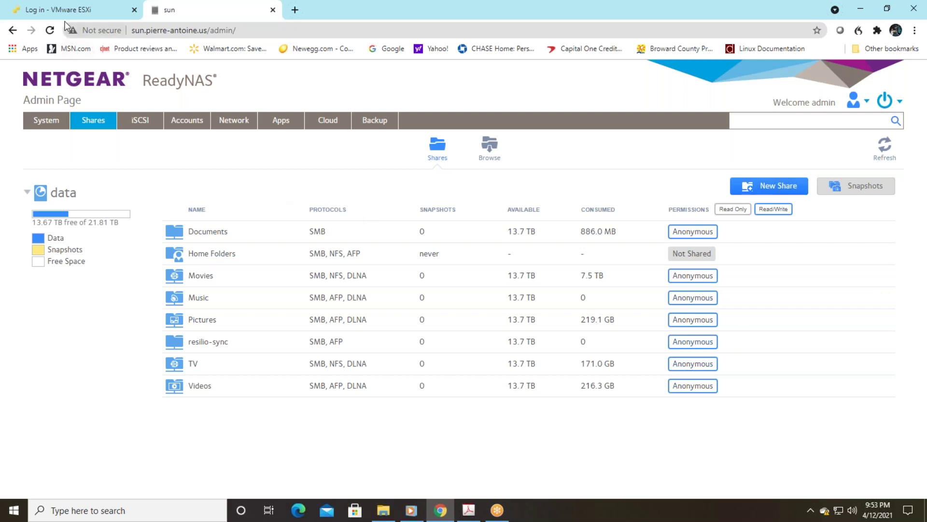
click(107, 19)
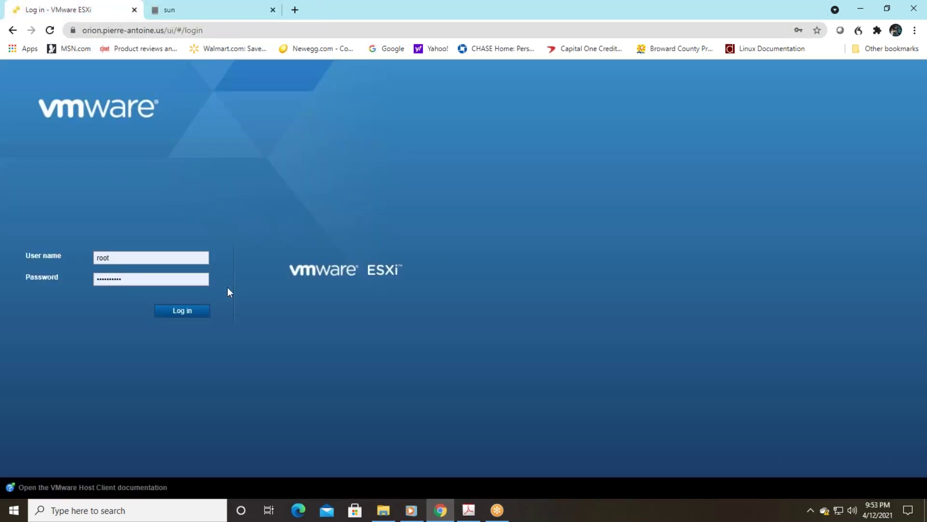
Step: Log in to ESXi host orion and show its Storage datastores, listing only datastore1
click(186, 312)
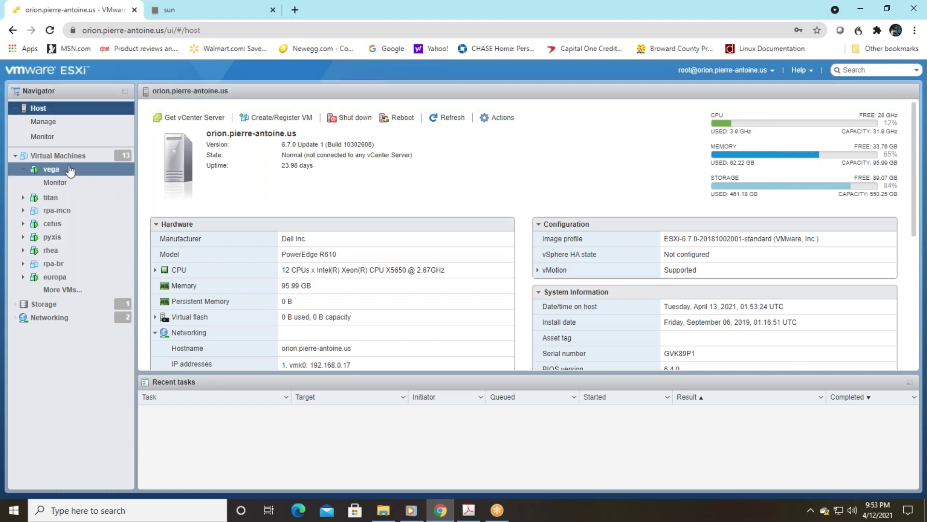
click(48, 307)
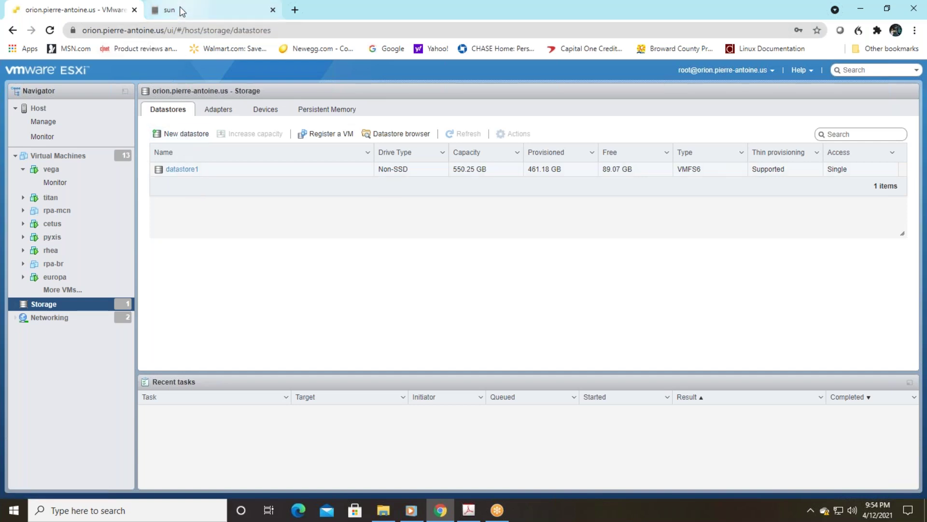
Step: Create a ReadyNAS share named vmware with both SMB and NFS enabled
click(209, 13)
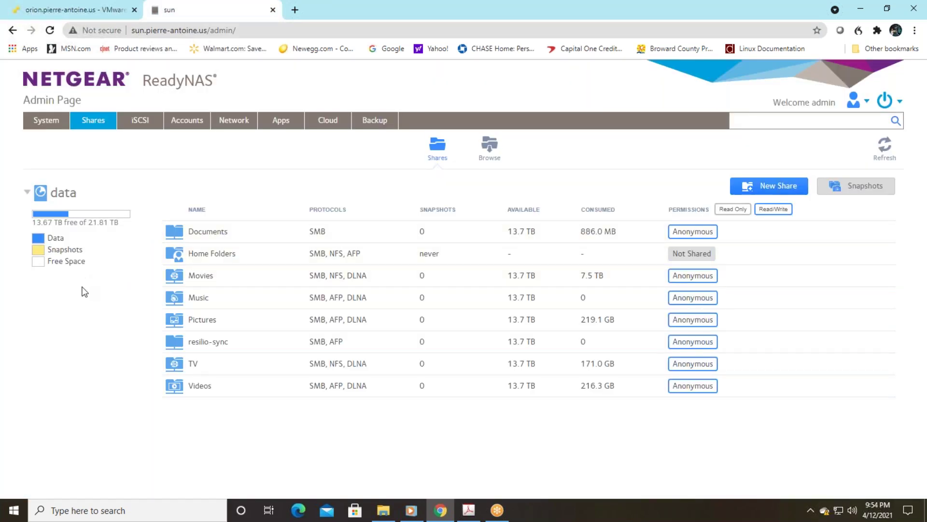
click(777, 189)
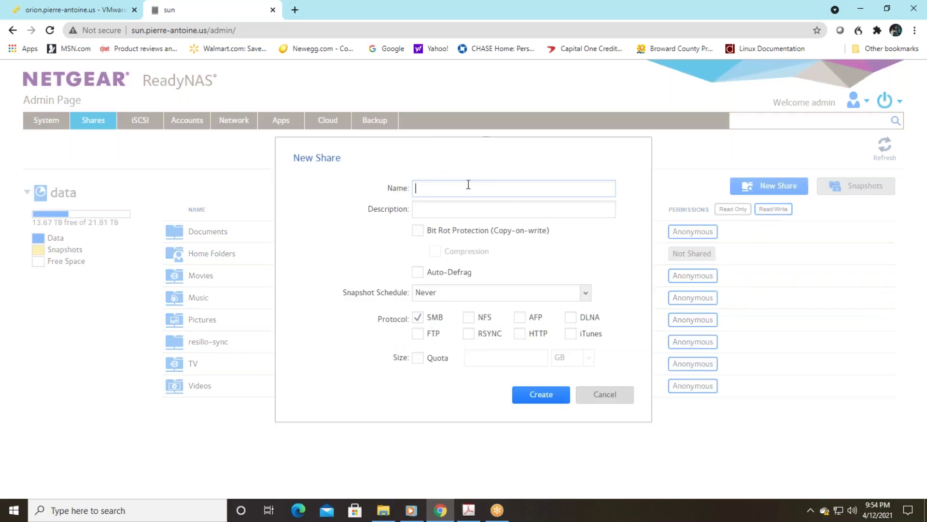
text(vmware)
click(476, 320)
click(542, 395)
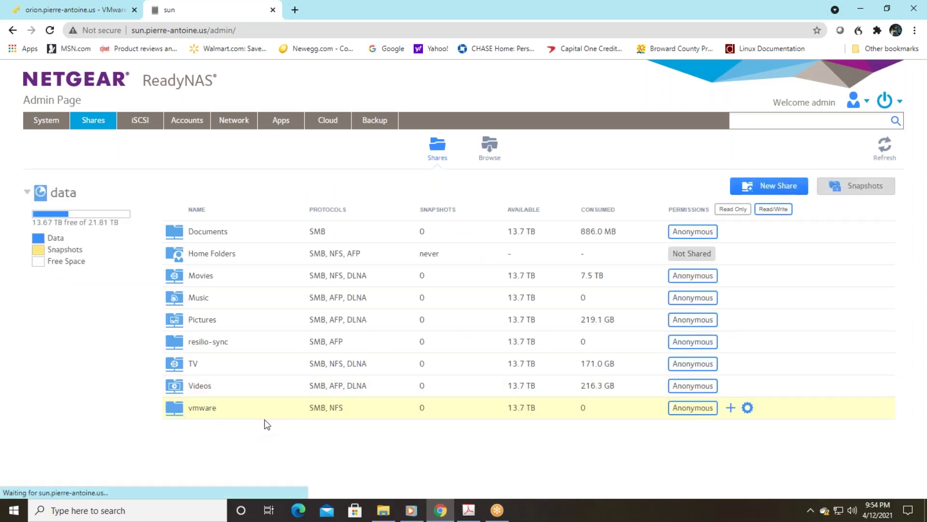
Step: In the vmware share's Network Access settings, grant AnyHost read/write NFS access
click(747, 408)
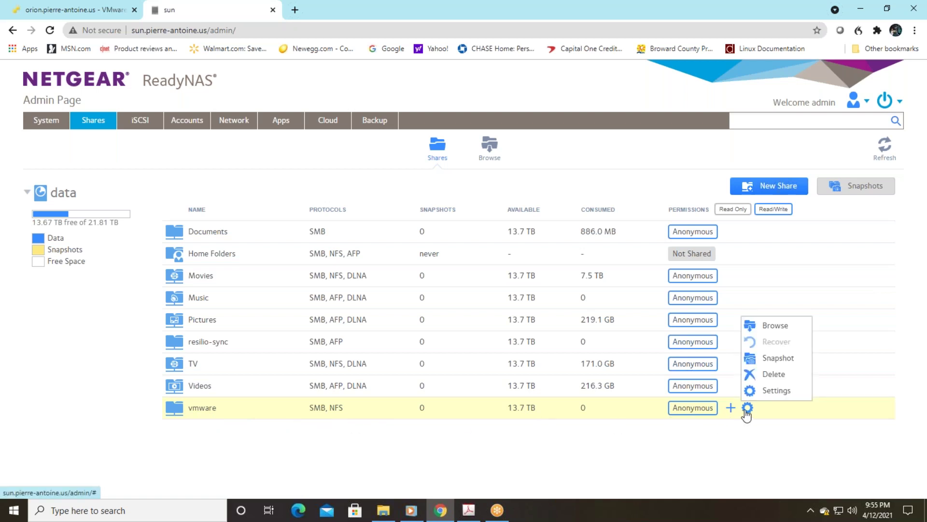
click(768, 392)
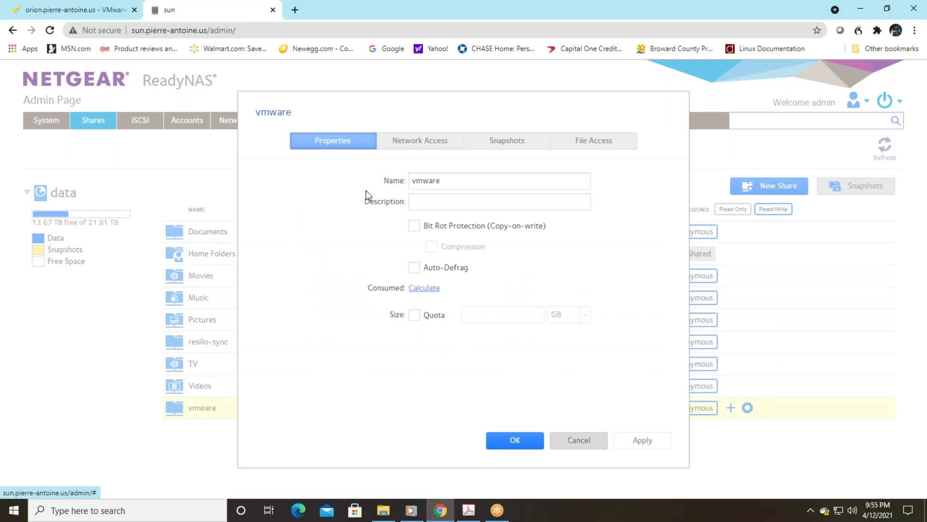
click(427, 147)
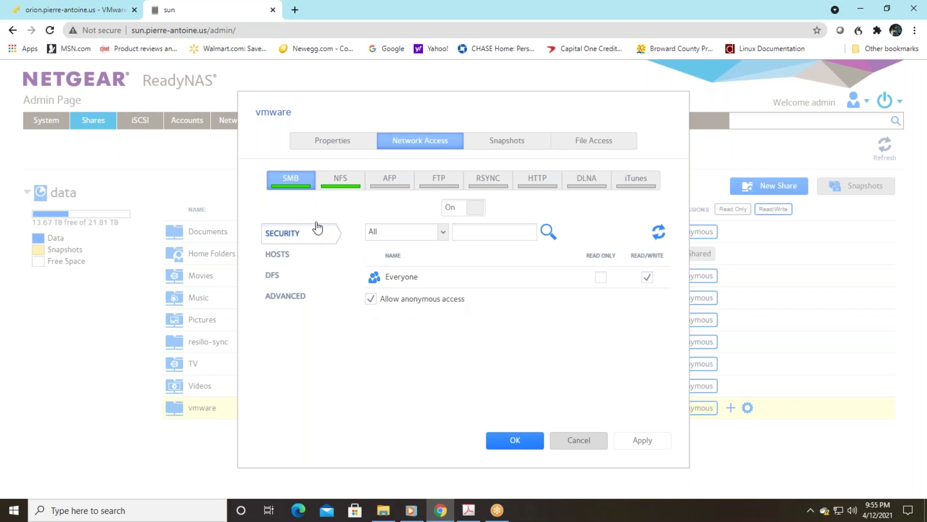
click(340, 184)
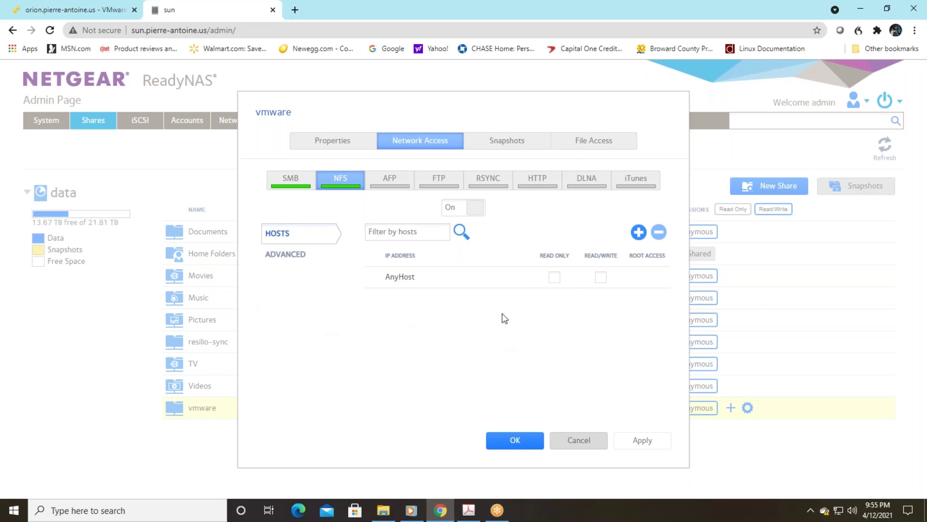
click(602, 279)
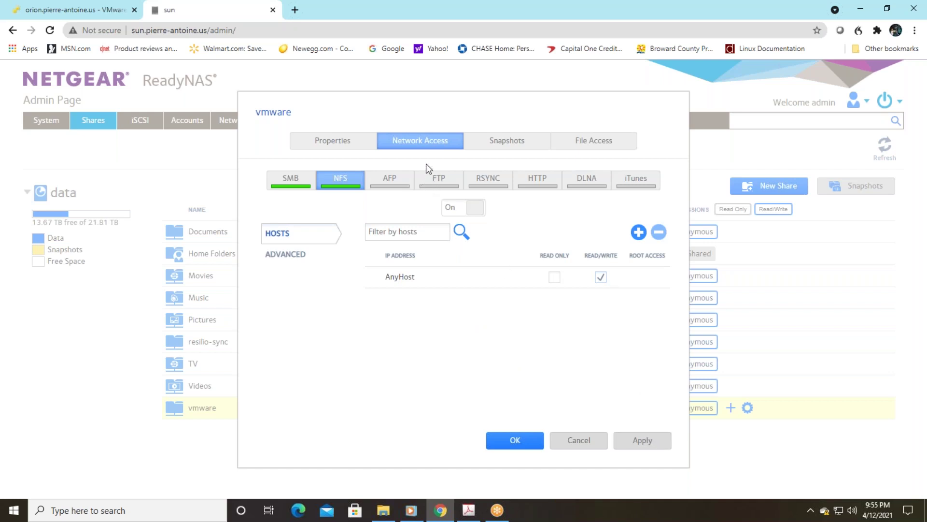
Step: Change Everyone from read-only to read/write file access on vmware and save the settings
click(598, 143)
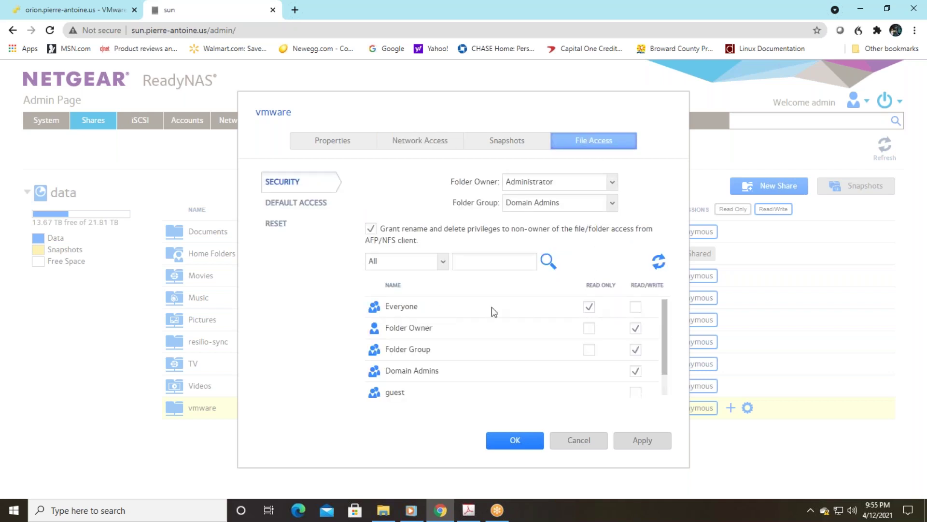
click(588, 304)
click(635, 307)
click(642, 443)
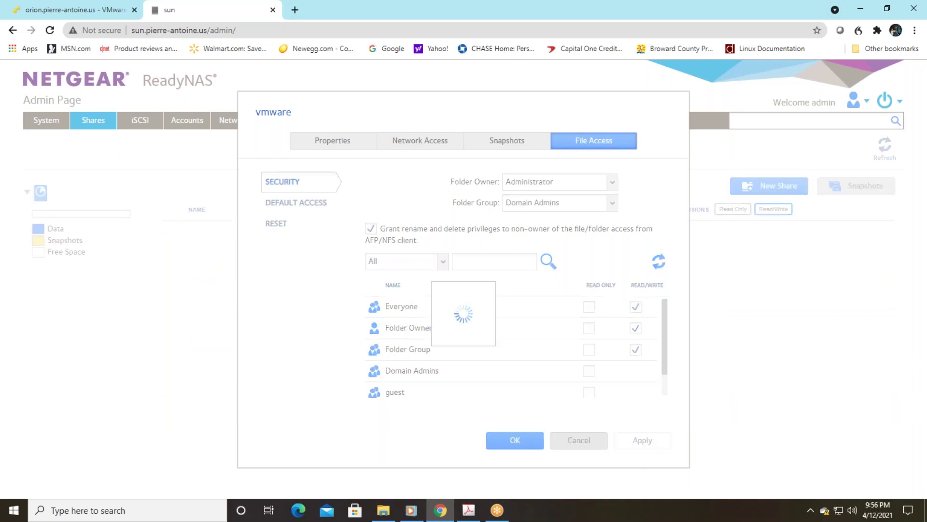
click(514, 448)
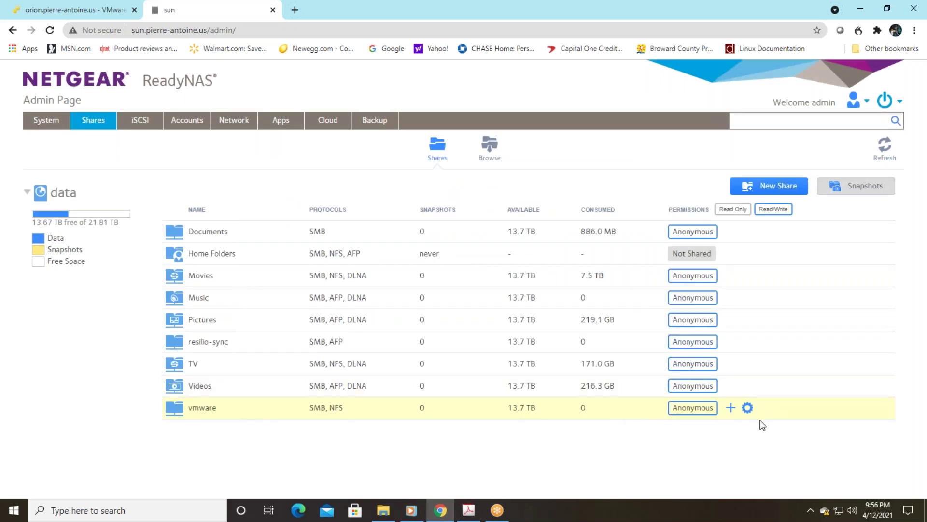
Step: Start a New datastore wizard with Mount NFS datastore as the creation type
click(79, 12)
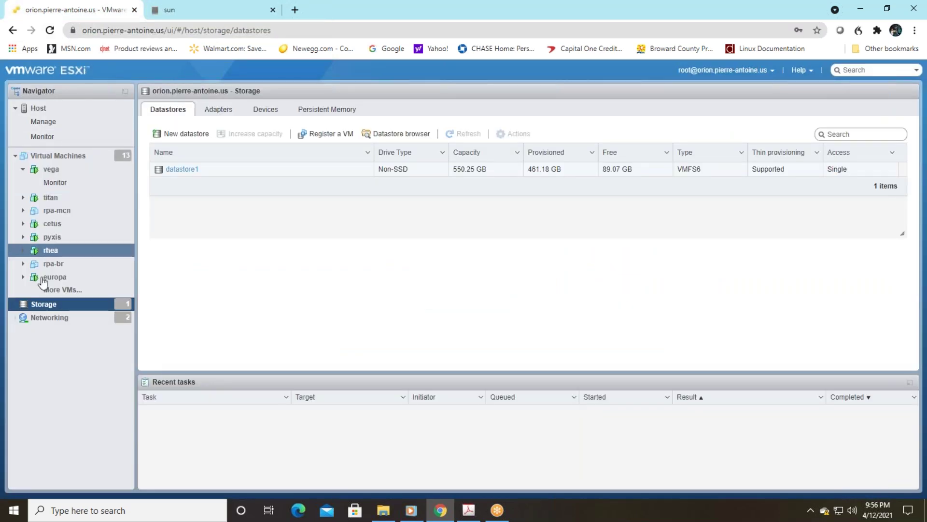
click(185, 136)
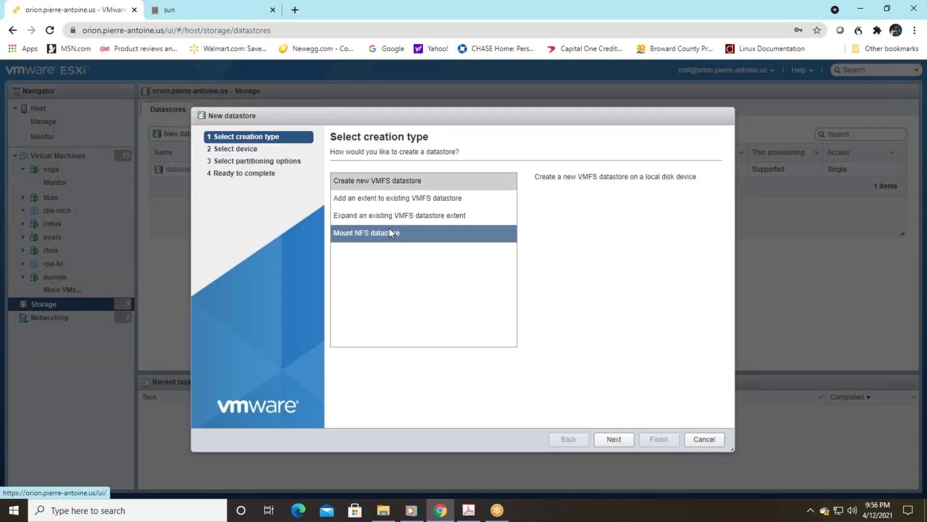
click(360, 233)
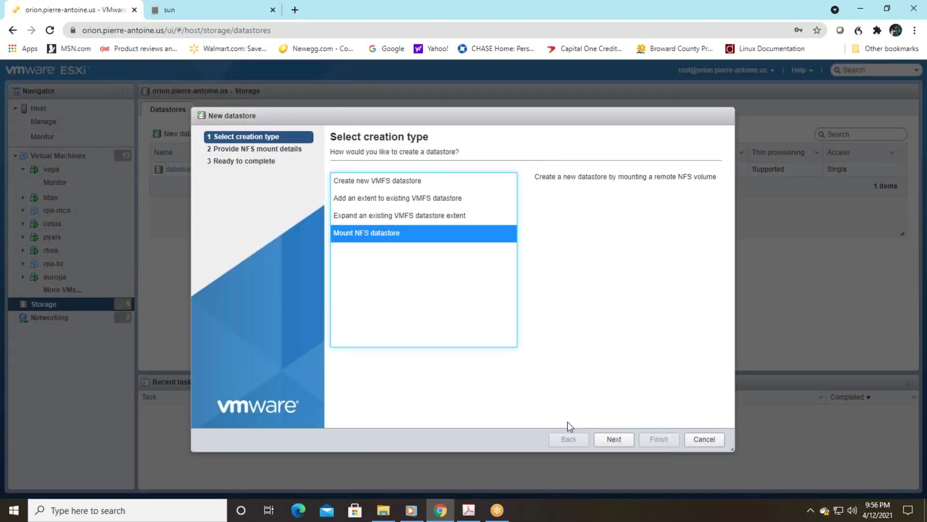
click(618, 441)
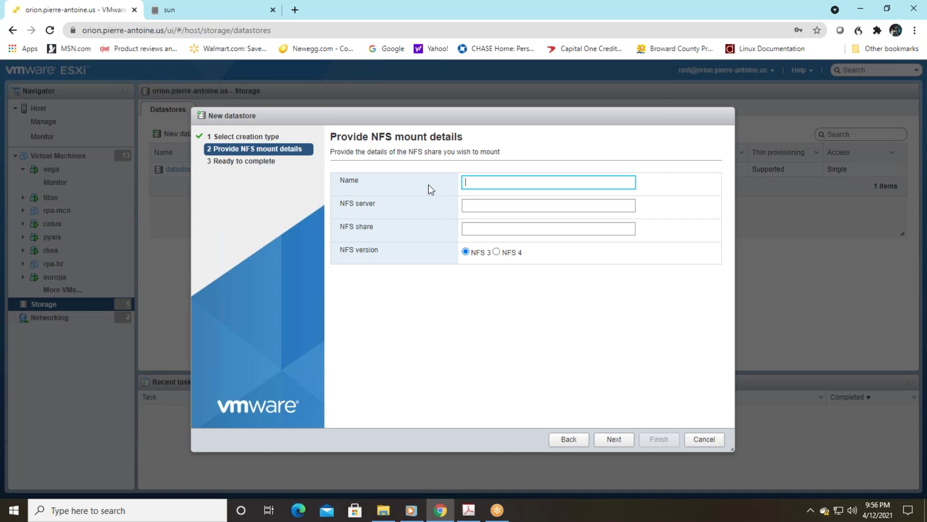
Step: Name the datastore sun and enter the NAS host address as the NFS server
click(508, 180)
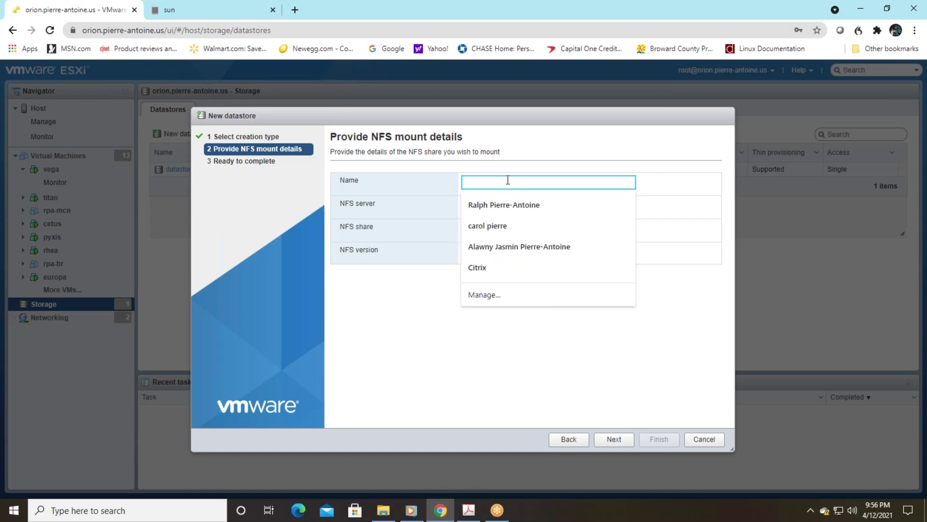
text(sun)
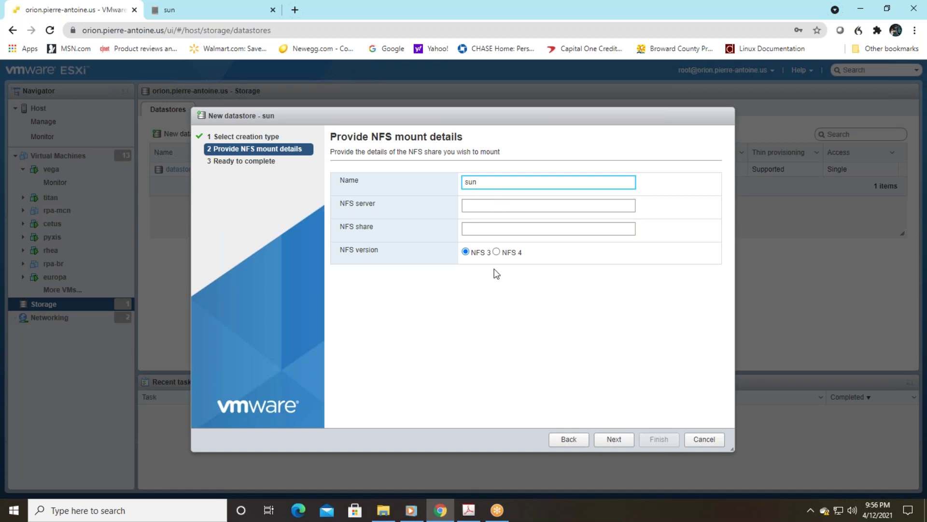
click(499, 206)
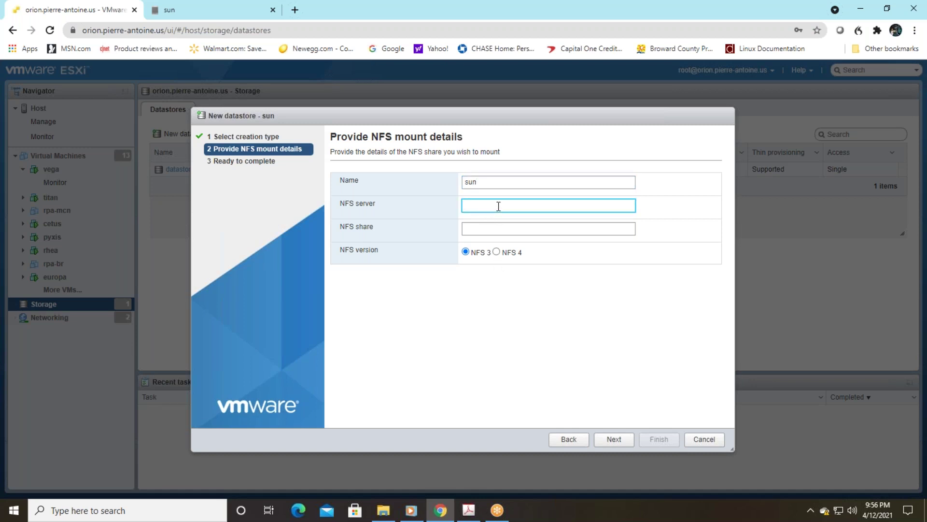
text(sun.pierrre-antoine.us)
Step: Set the NFS share path to /data/vmware and finish mounting the datastore
click(513, 224)
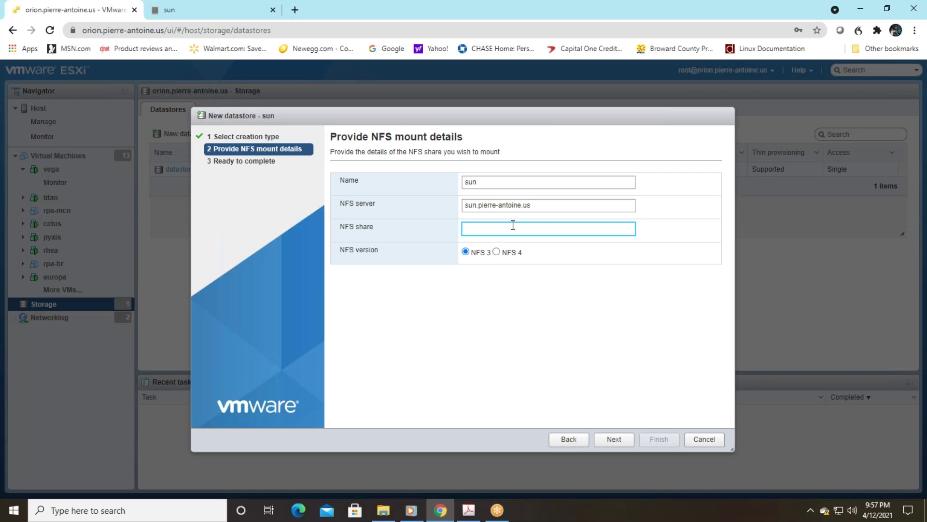
text(/vmware)
key(Left)
key(Left)
text(\data)
key(BackSpace)
text(/)
key(BackSpace)
text(/)
click(621, 441)
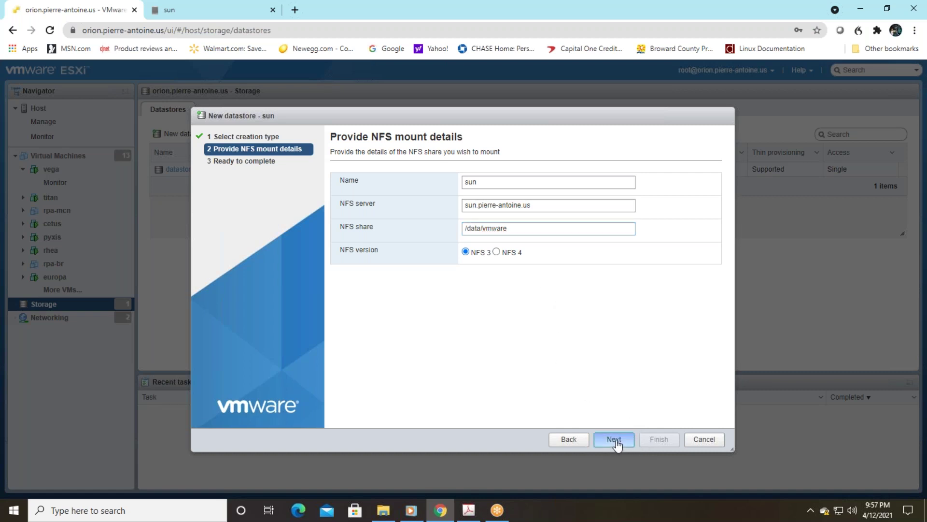
click(657, 440)
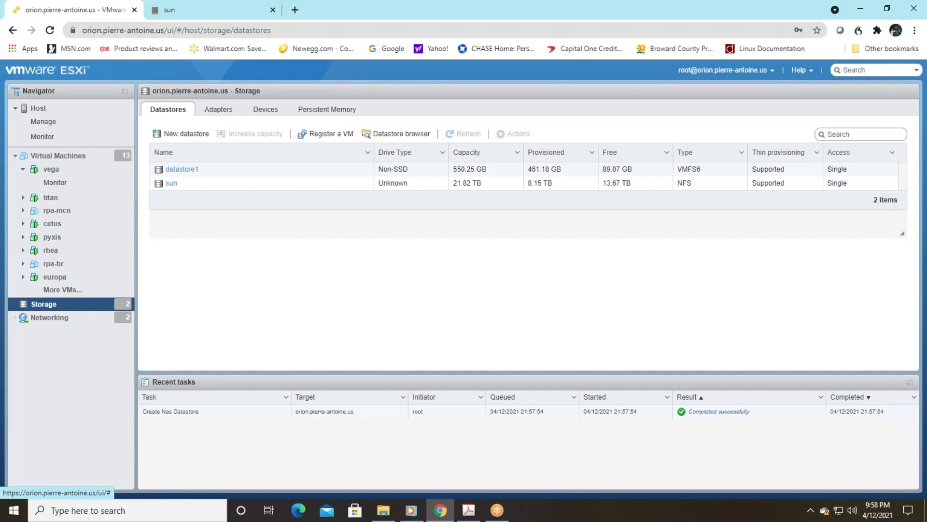
Step: Show the Virtual Machines list with the host's 13 VMs
click(64, 164)
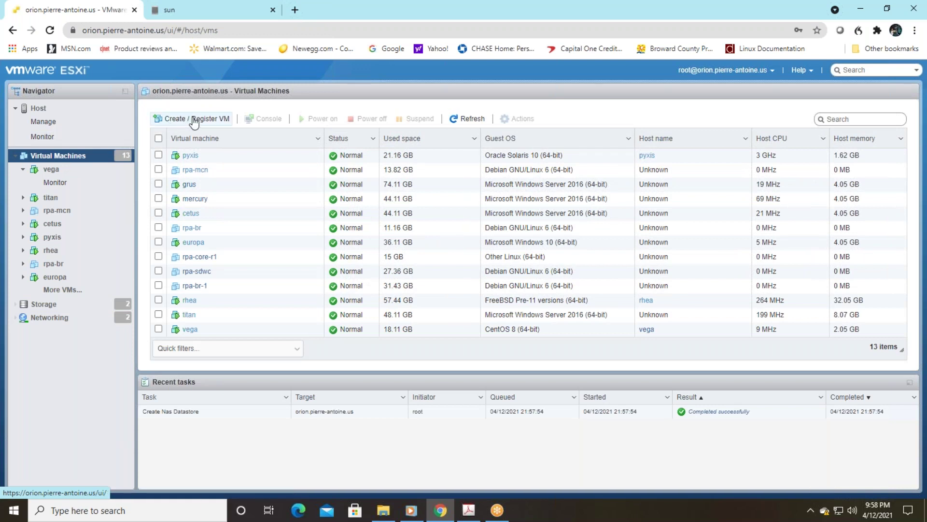
Step: Choose OVF/OVA deployment in Create / Register VM and name the VM GNS3-VM
click(196, 121)
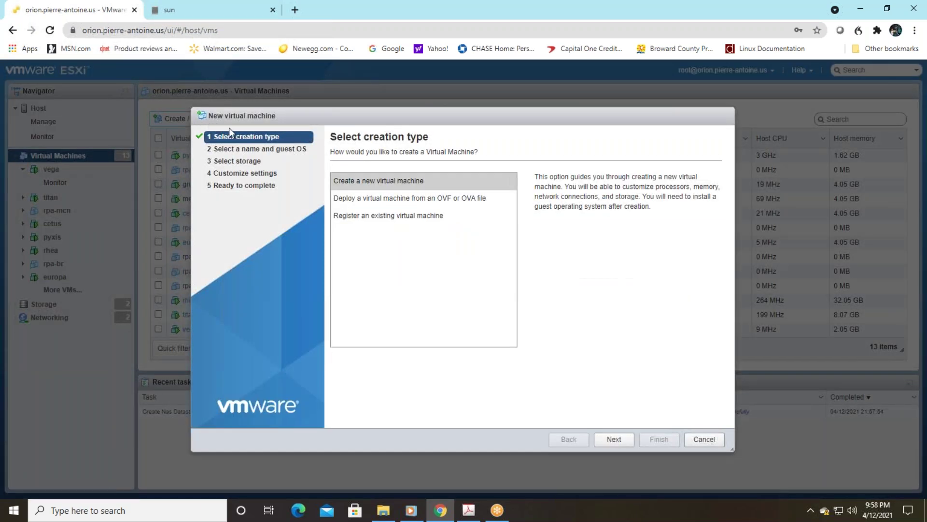
click(389, 202)
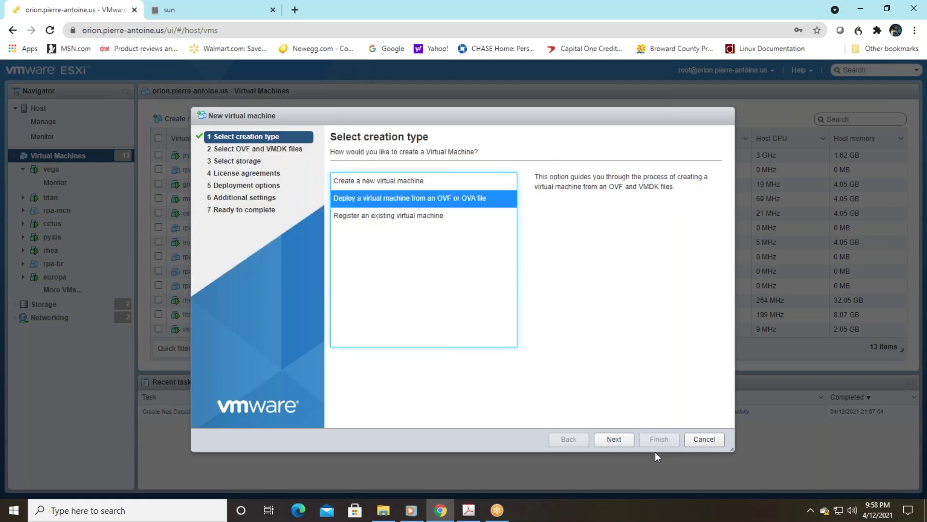
click(614, 439)
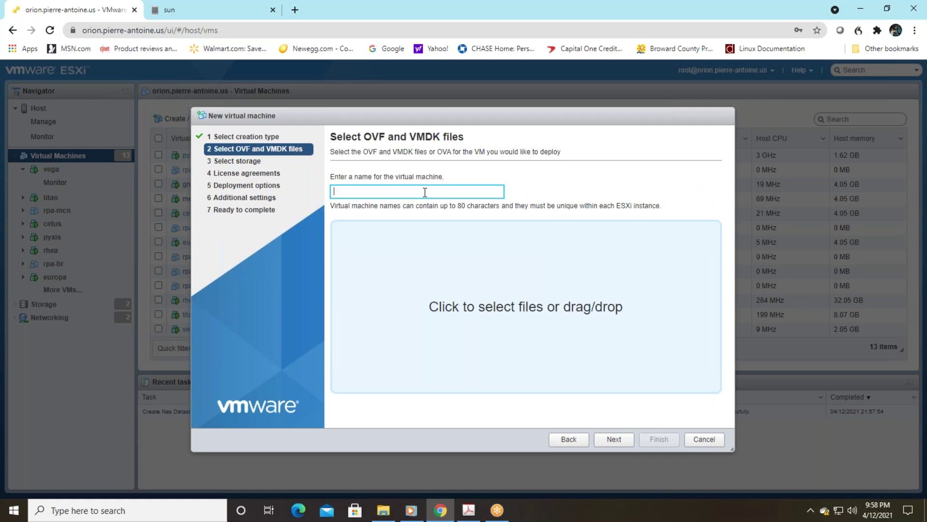
text(GNS3-VM)
Step: Open the GNS3.VM.VMware.ESXI.2.2.20.zip archive in Downloads
click(383, 511)
click(228, 276)
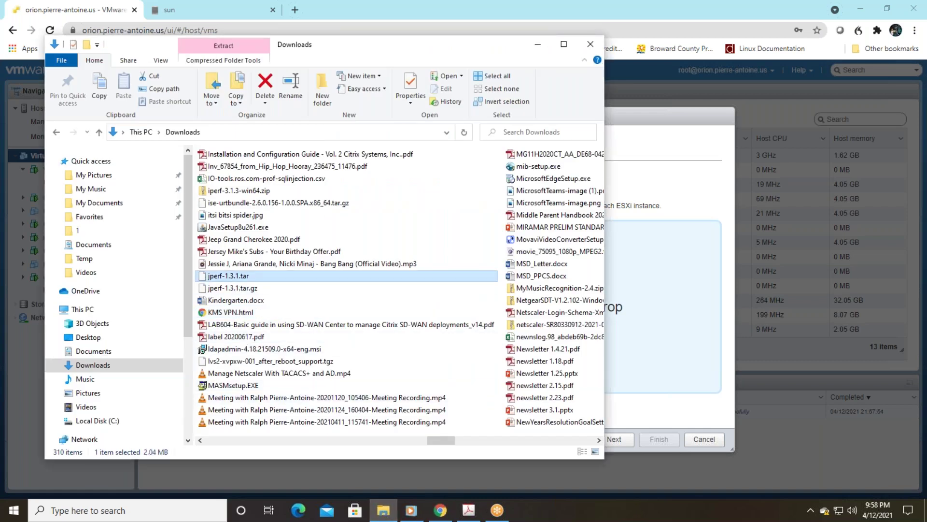
key(g)
key(g)
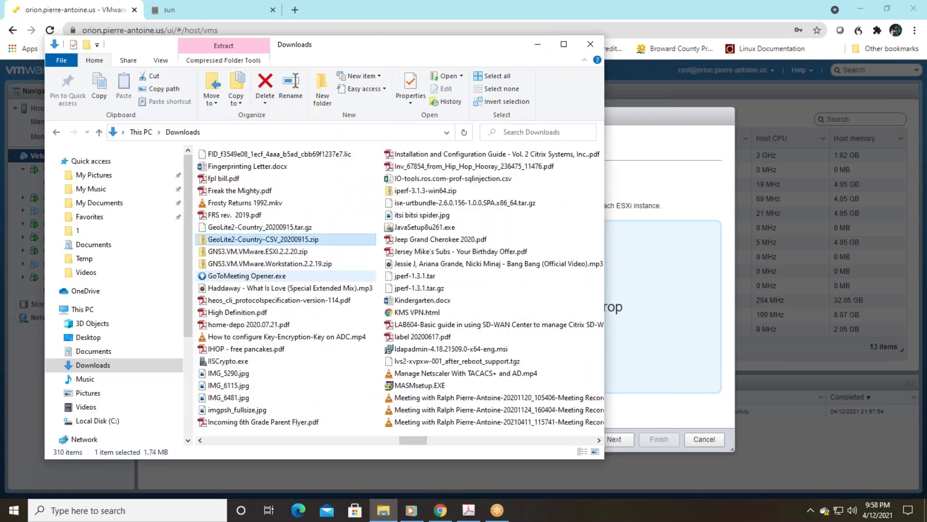
key(g)
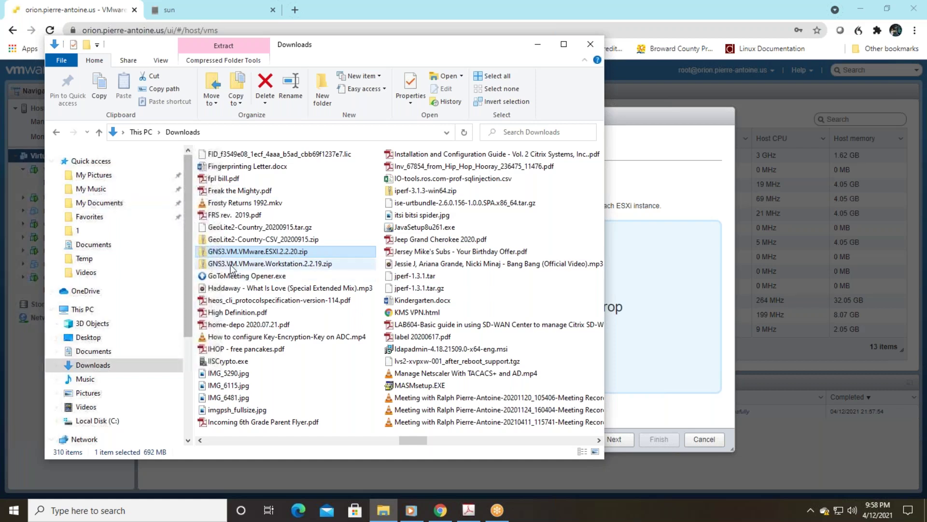
key(g)
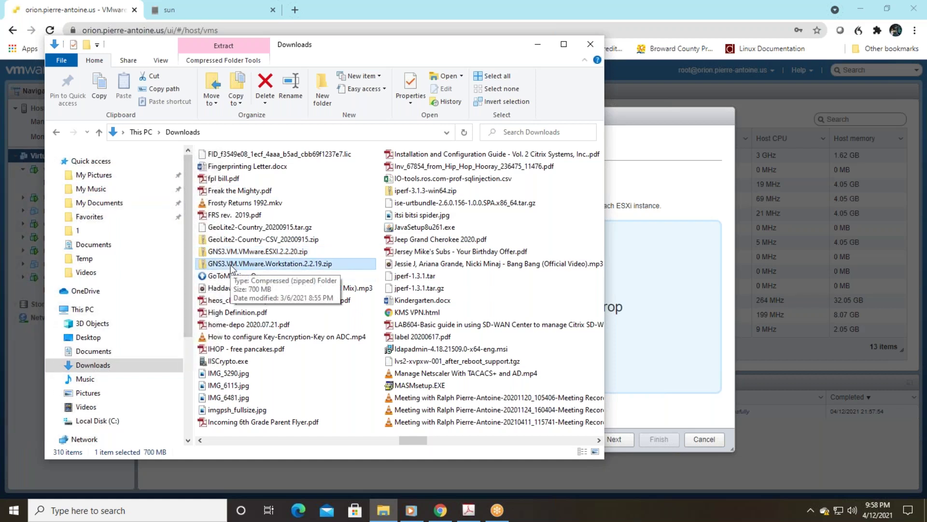
double_click(244, 252)
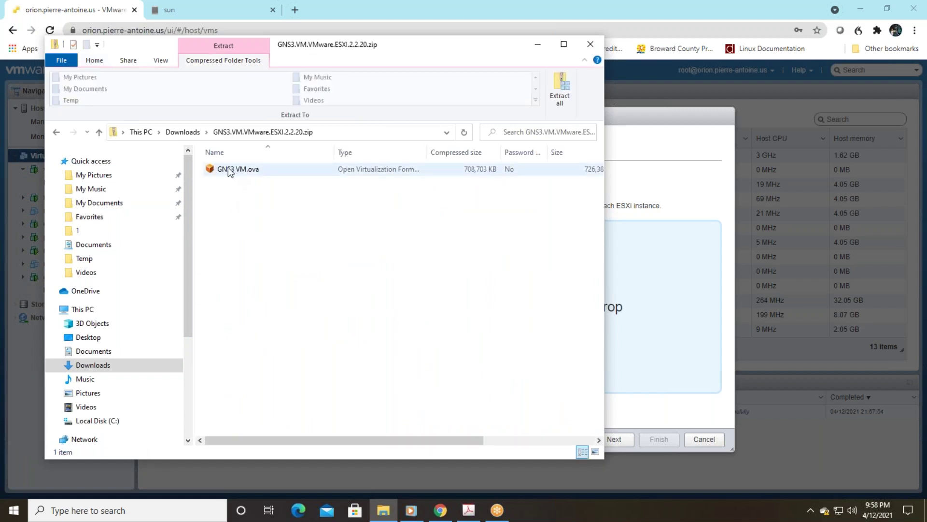
Step: Extract GNS3 VM.ova to C:\Temp, replacing the existing copy, and add it to the wizard
click(228, 172)
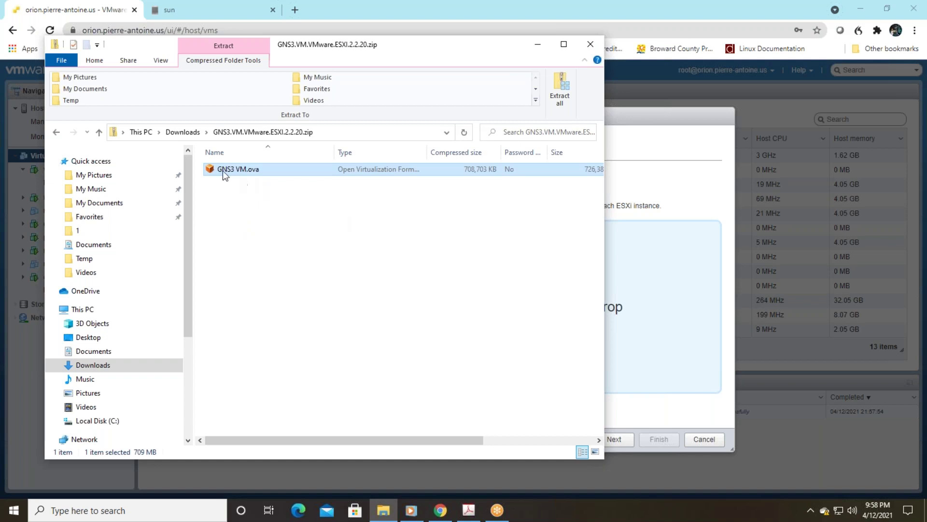
drag(186, 191, 181, 265)
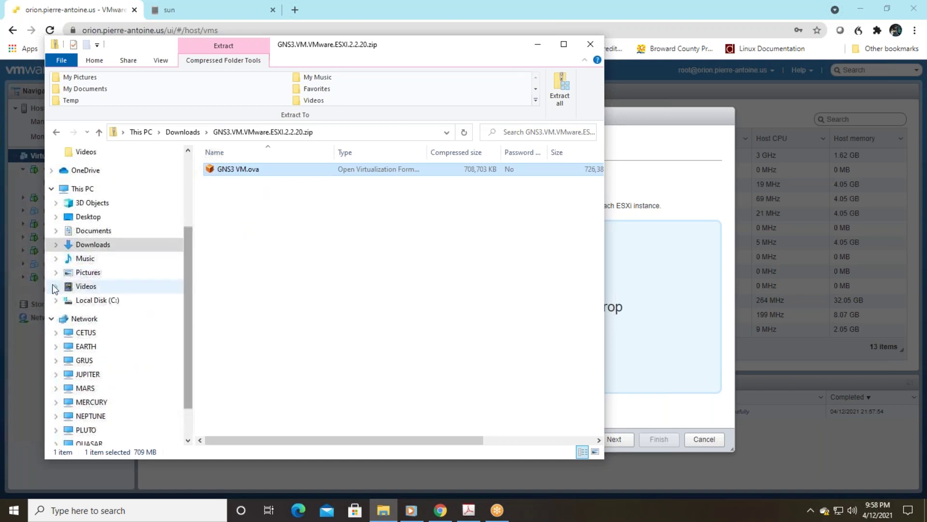
click(55, 301)
click(211, 171)
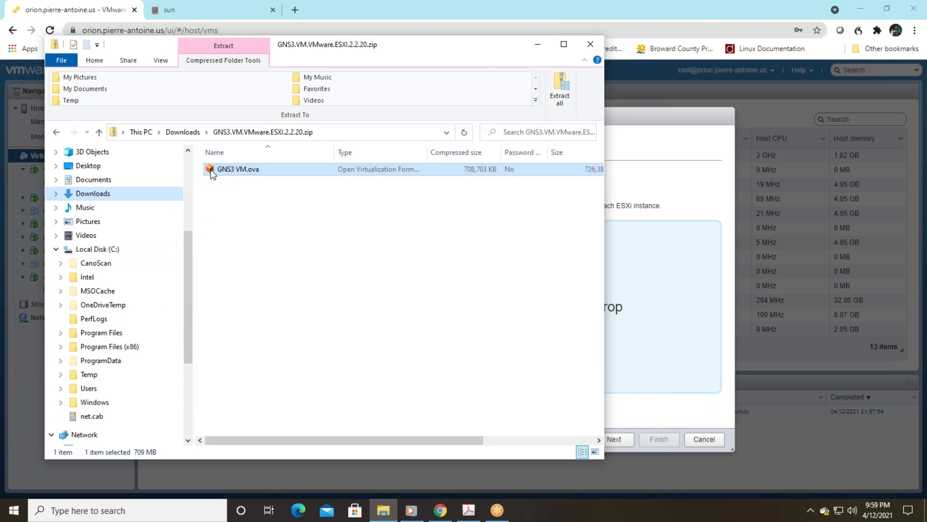
drag(211, 171, 106, 374)
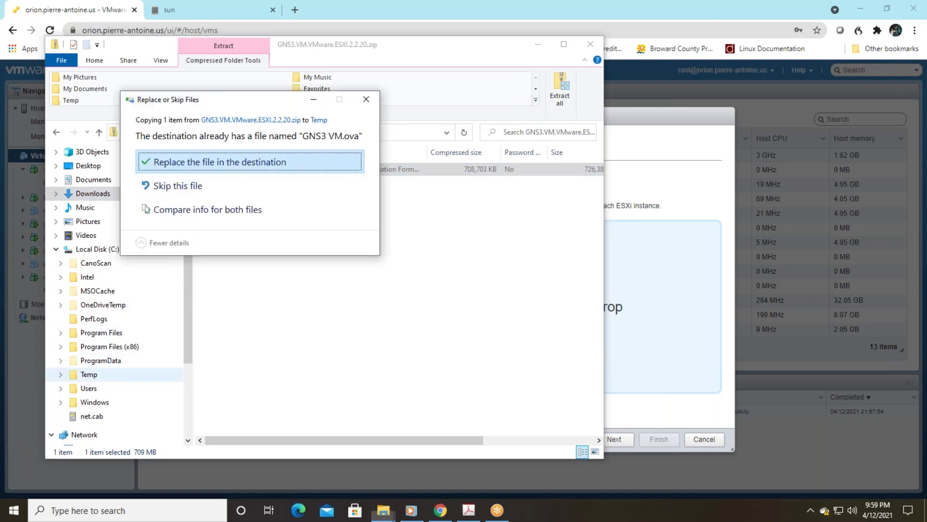
click(106, 374)
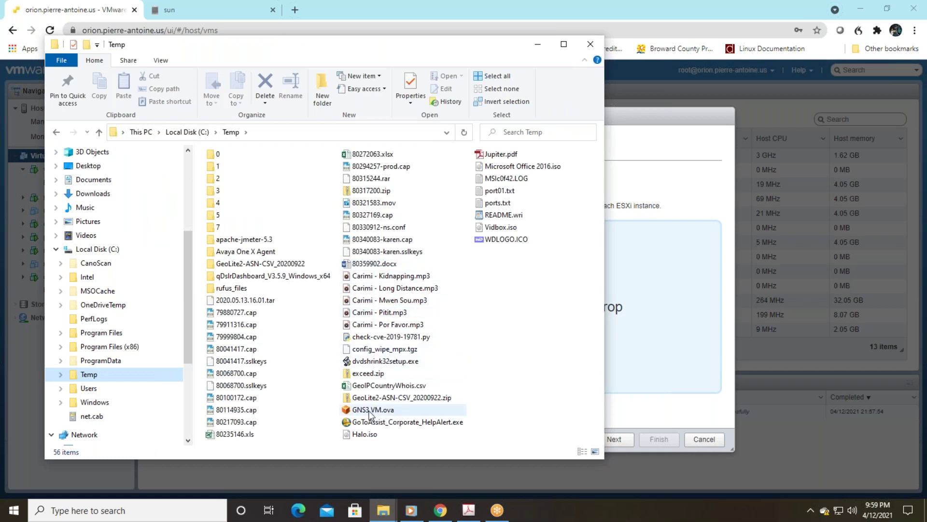
drag(356, 412, 628, 314)
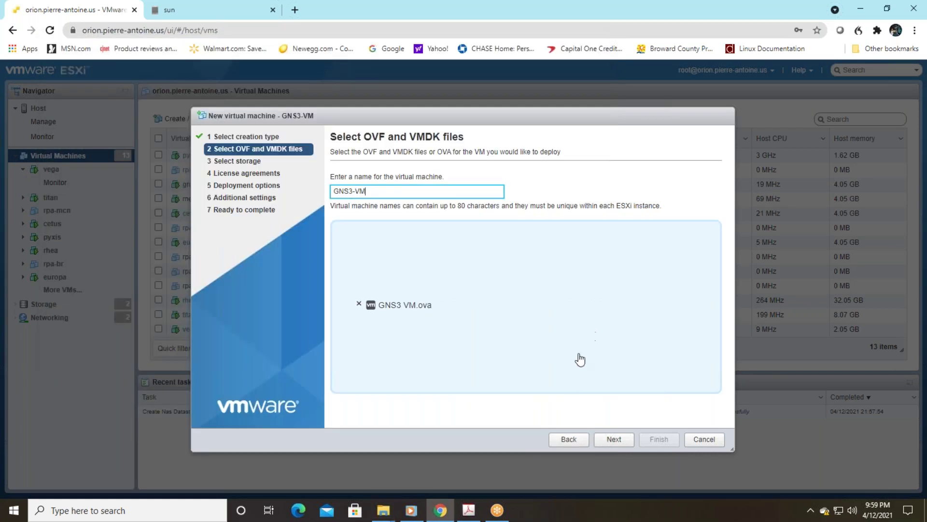
Step: Select the sun datastore as GNS3-VM's storage and continue to deployment options
click(615, 441)
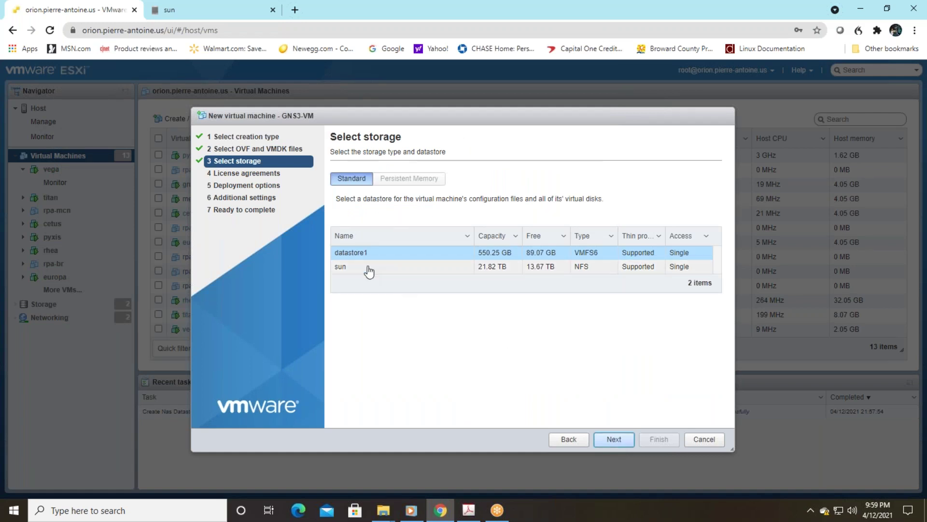
click(342, 267)
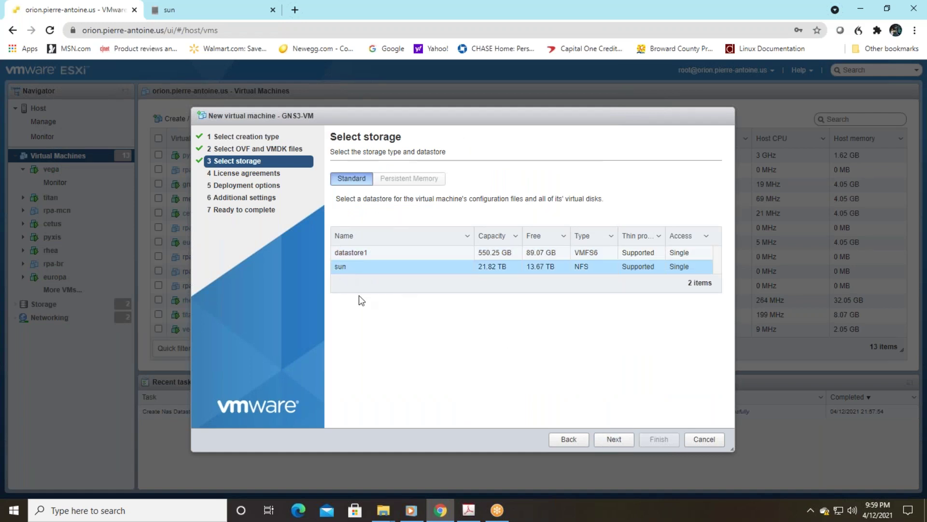
click(614, 439)
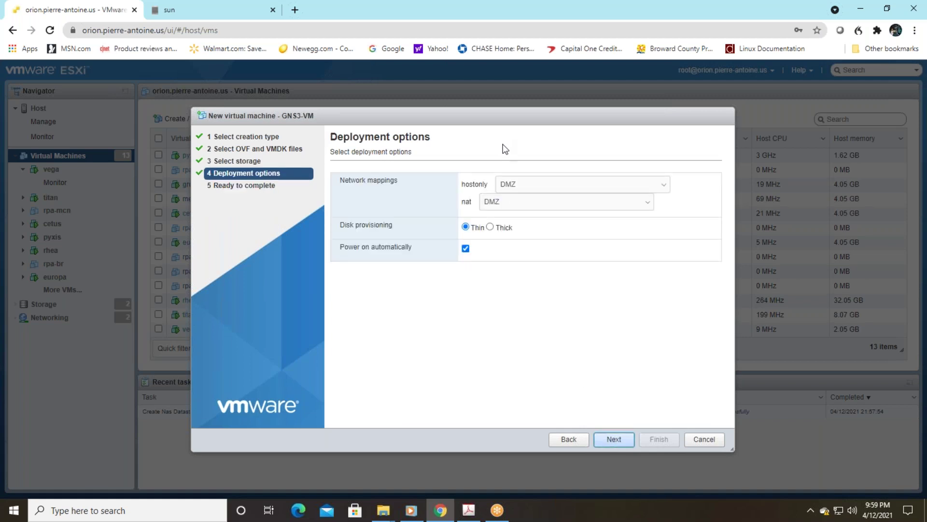
Step: Map the hostonly and nat networks to VM Network and proceed to Ready to complete
click(548, 185)
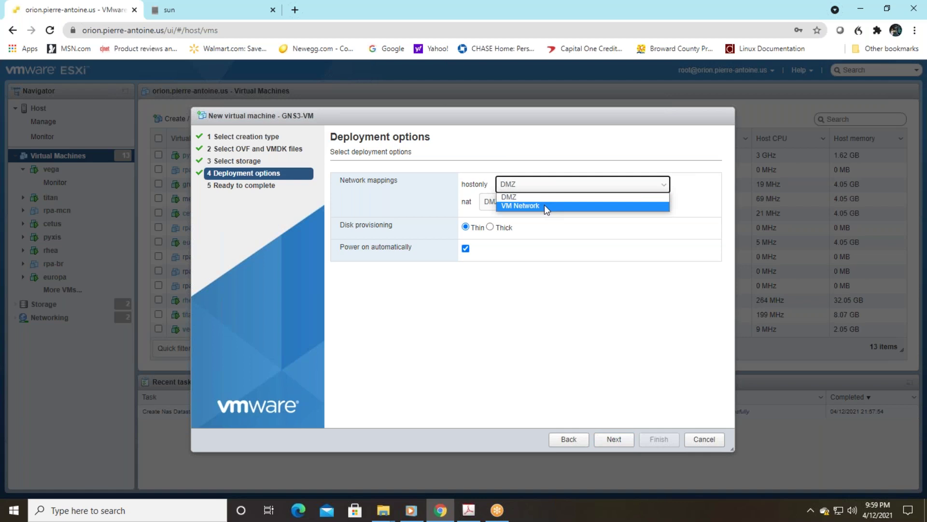
click(544, 205)
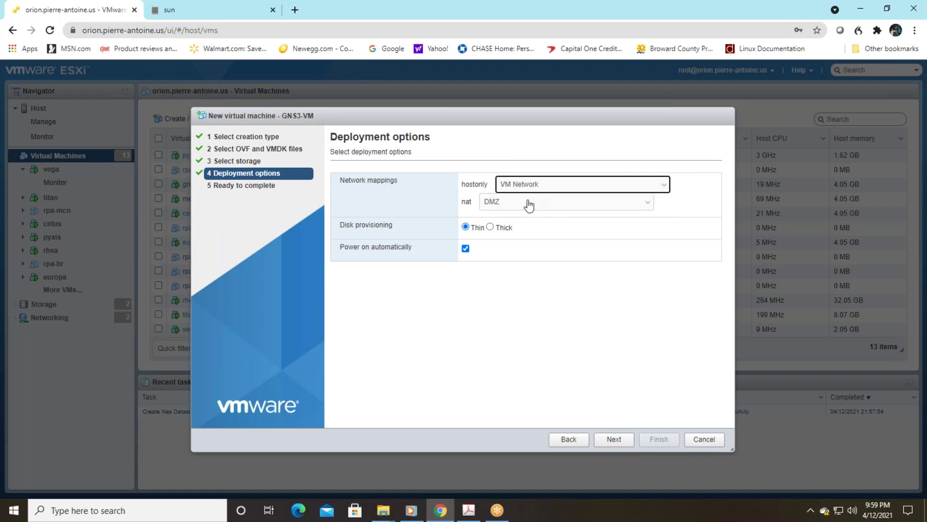
click(529, 206)
click(527, 220)
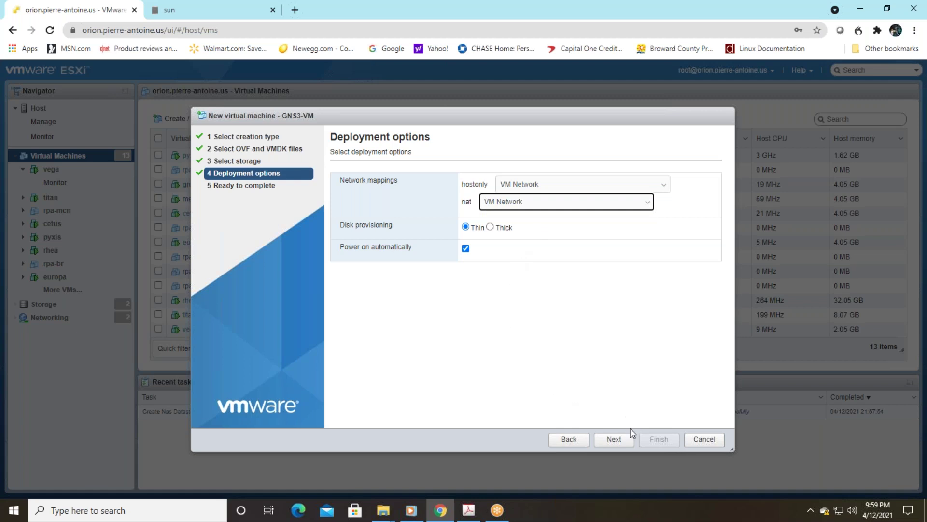
click(615, 440)
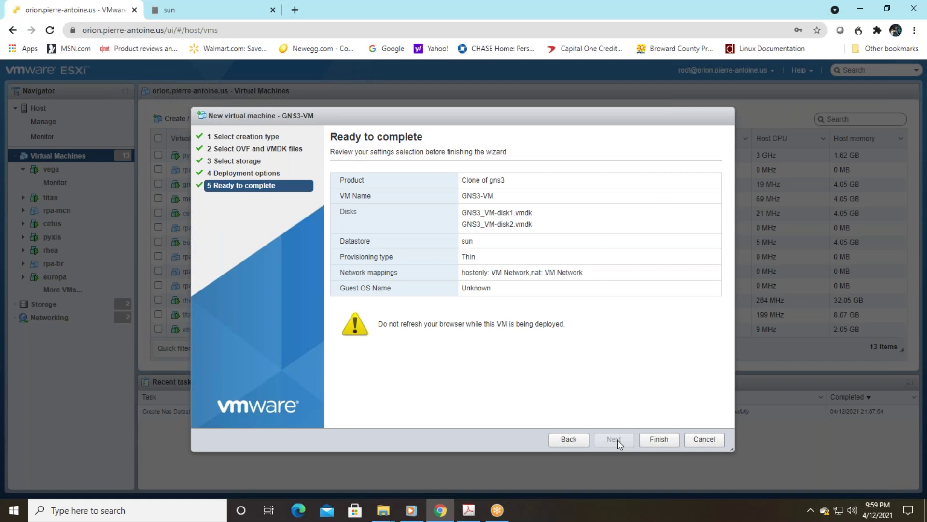
Step: Finish the wizard and let the Import VApp and Power On VM tasks complete
click(659, 440)
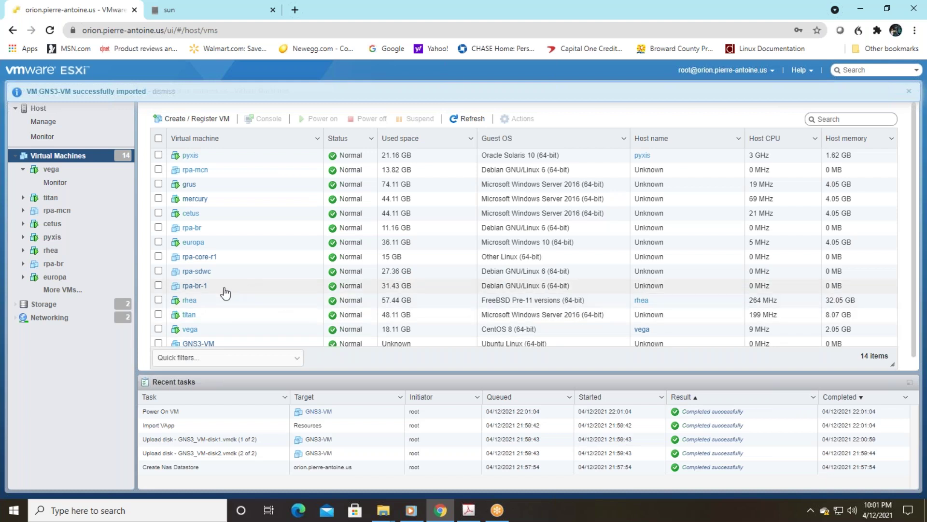
Step: Dismiss the import notice, view GNS3-VM's details, then switch to the ReadyNAS sun tab
click(204, 344)
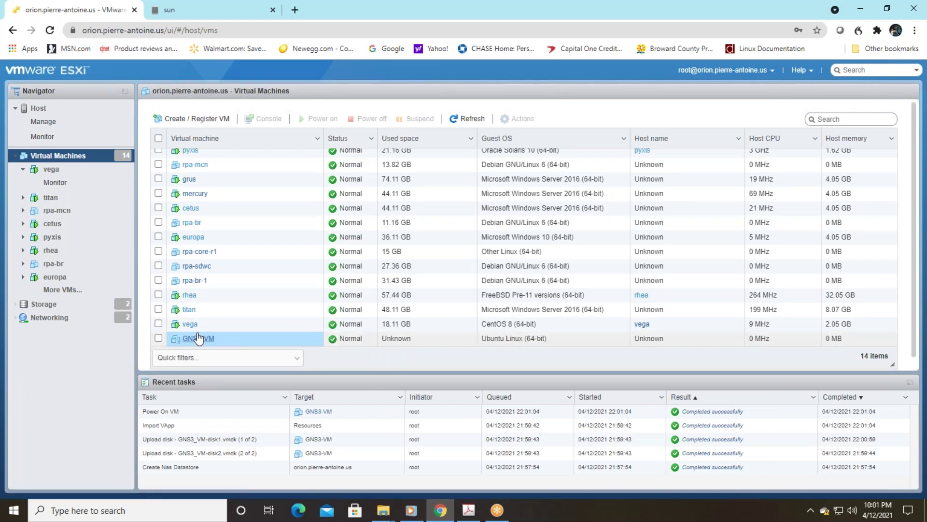
click(197, 339)
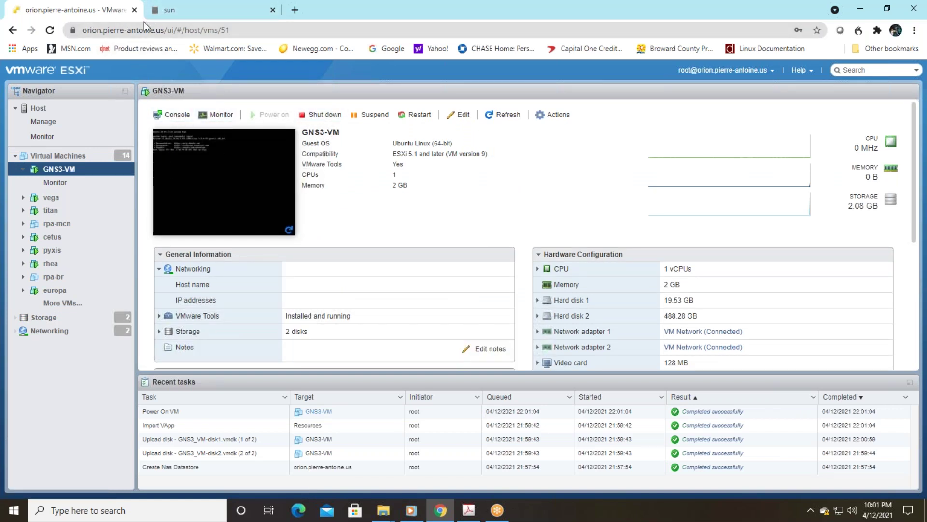
click(186, 20)
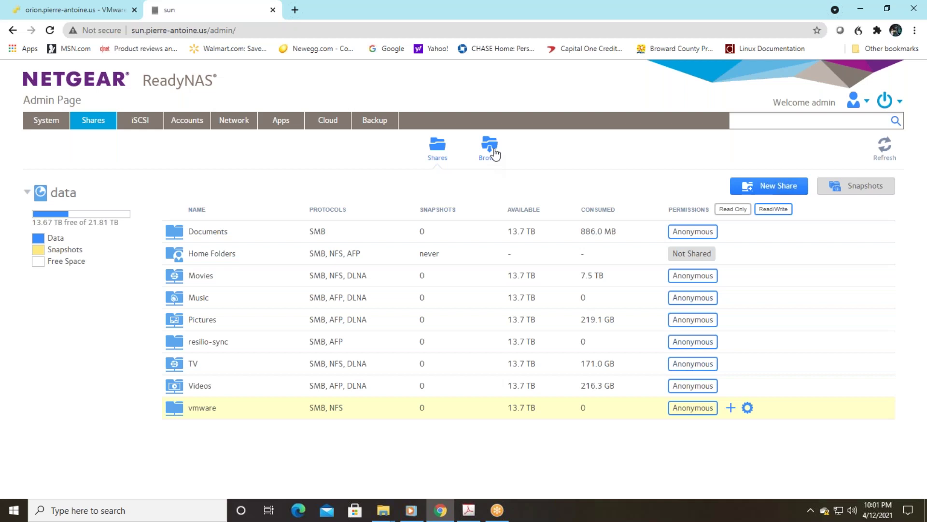
Step: Browse the ReadyNAS vmware share to confirm the GNS3-VM folder, then return to ESXi
click(495, 154)
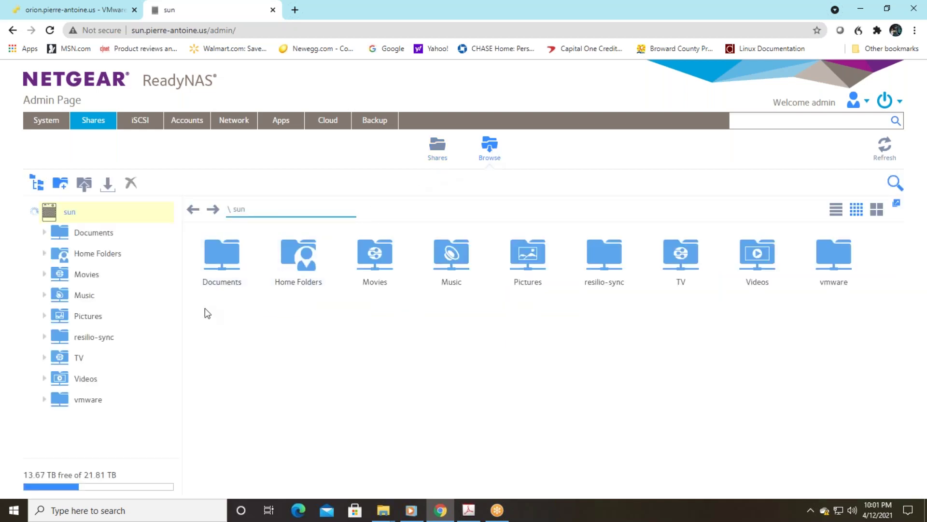
click(96, 399)
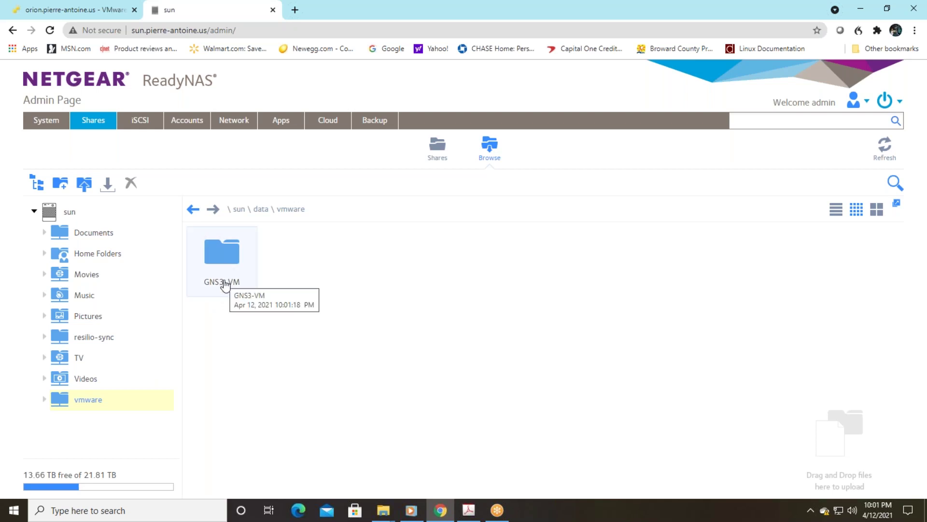
click(103, 14)
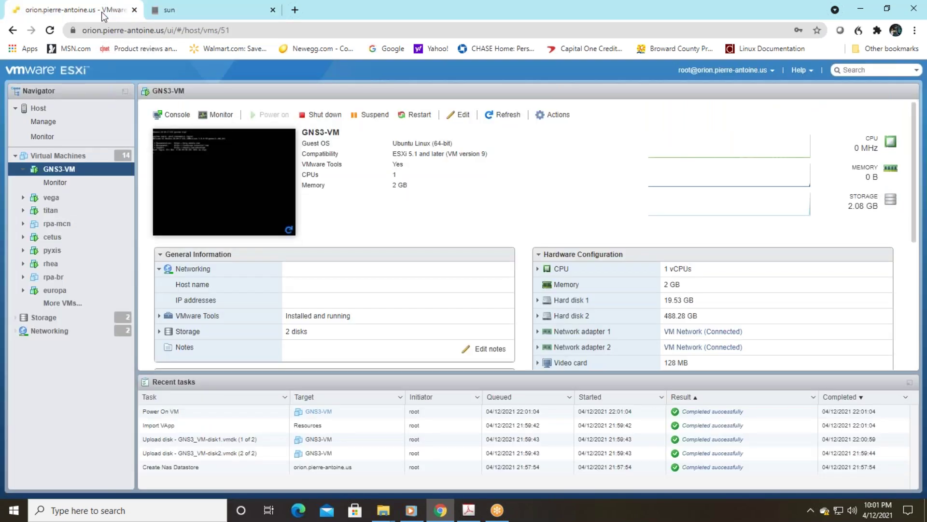